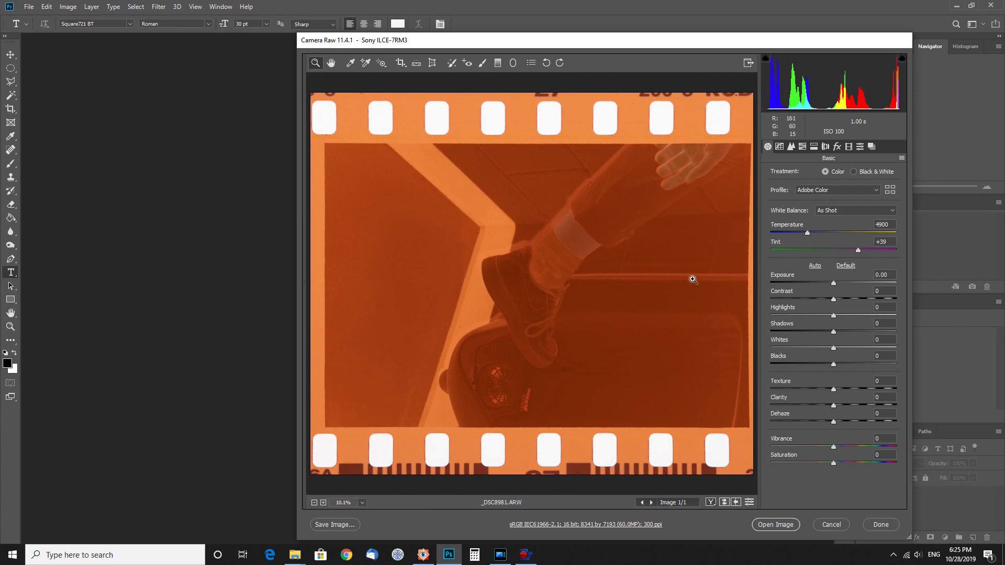
Step: Rotate the negative left to portrait, set Contrast +43, and invert the RGB point curve's endpoints
click(547, 63)
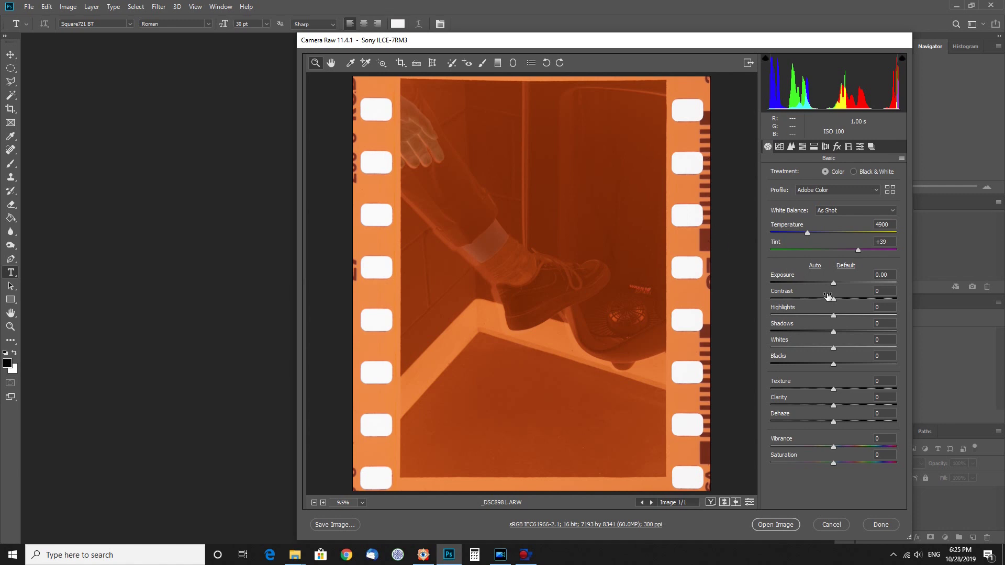
key(Up)
key(Up)
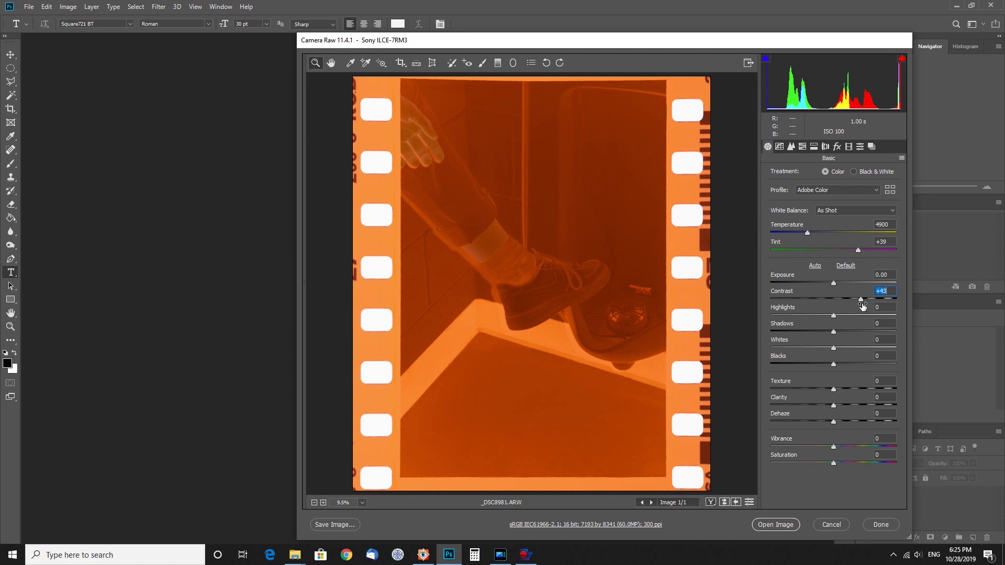
click(779, 147)
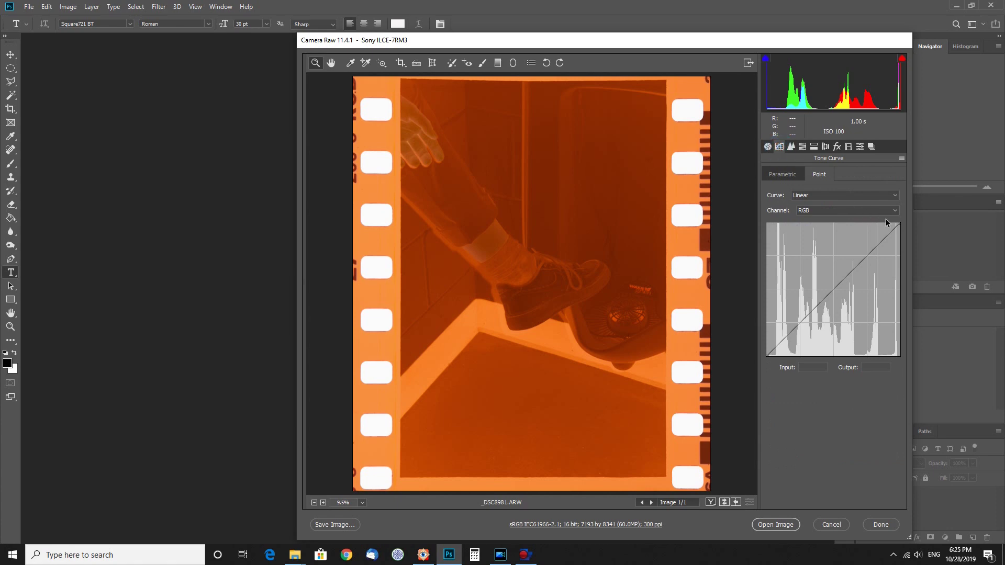
drag(898, 225, 910, 361)
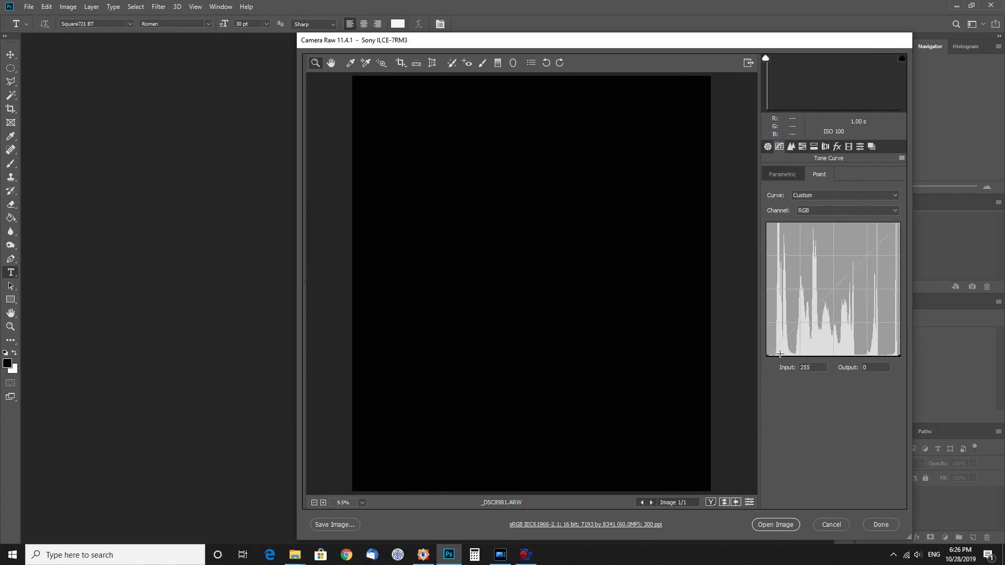
drag(762, 323, 767, 224)
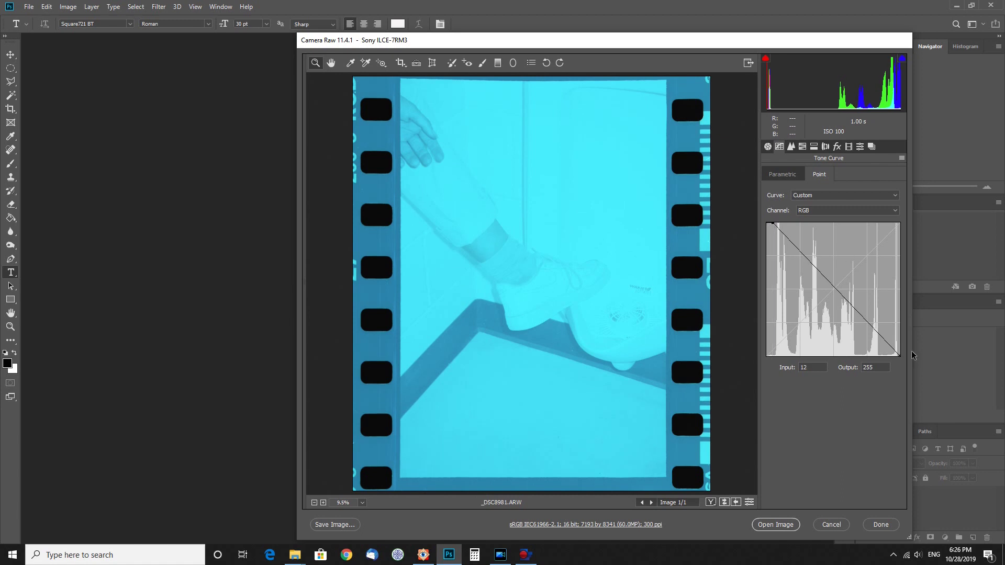
mouse_move(900, 355)
mouse_down()
mouse_move(898, 273)
mouse_move(897, 354)
mouse_up()
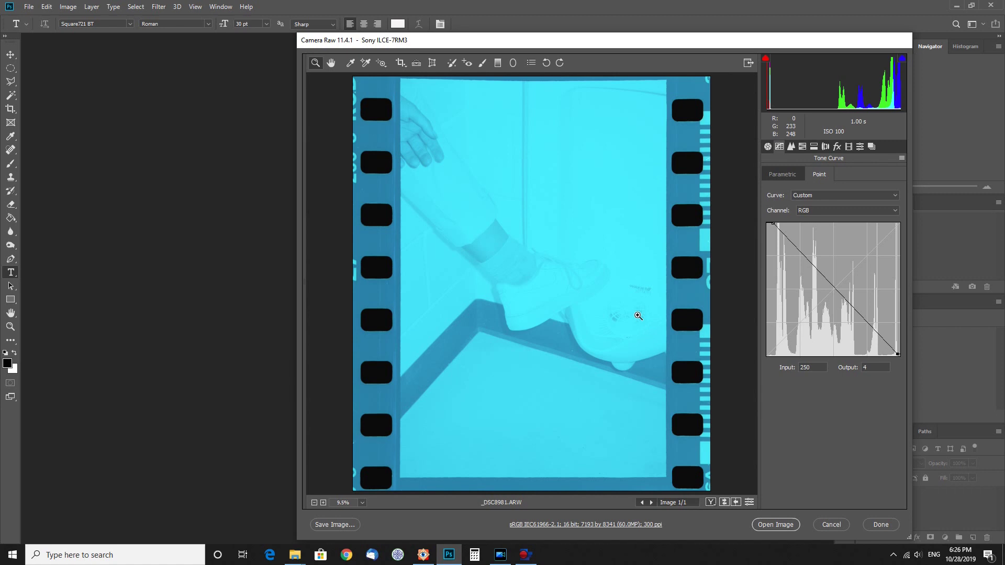
click(768, 146)
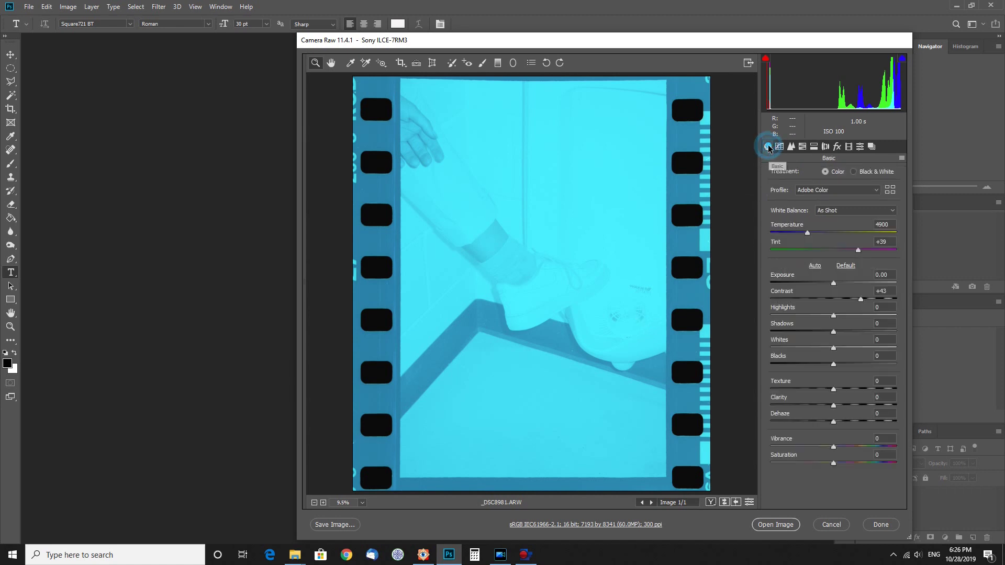
Step: Bring the inverted cyan image's Exposure to exactly +1.00, keeping Contrast at +43
click(833, 283)
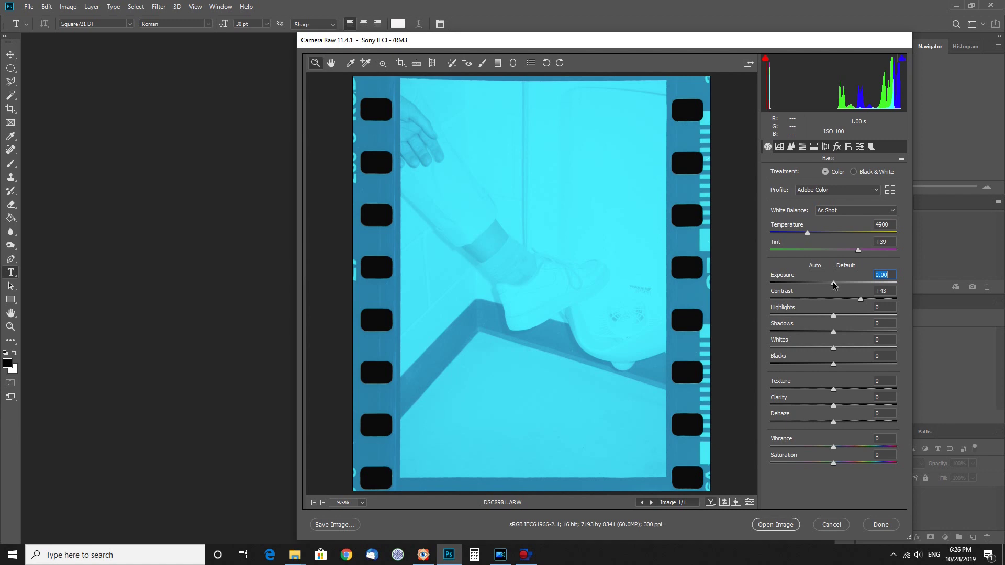
drag(835, 286, 848, 285)
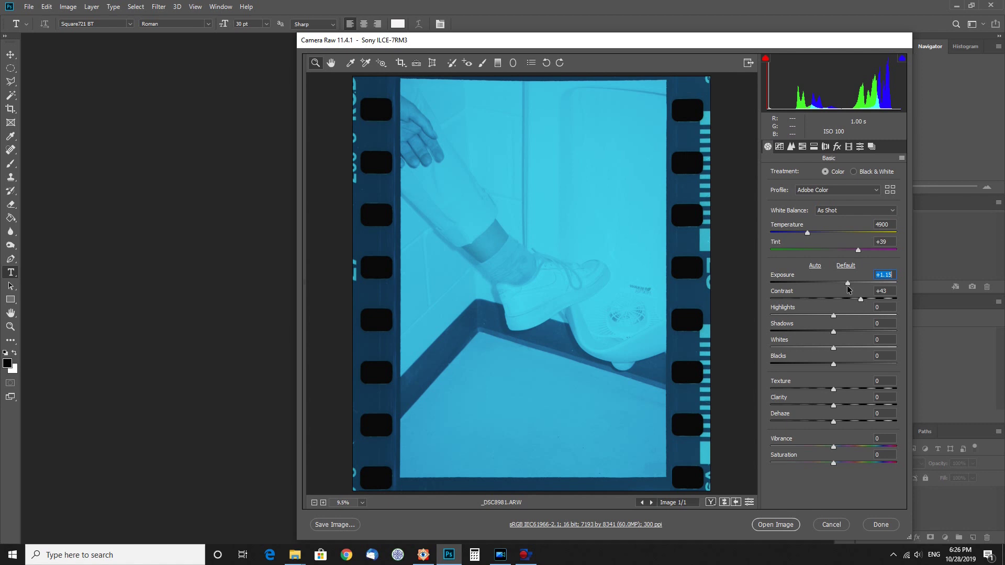
drag(849, 290, 847, 290)
key(Up)
key(Tab)
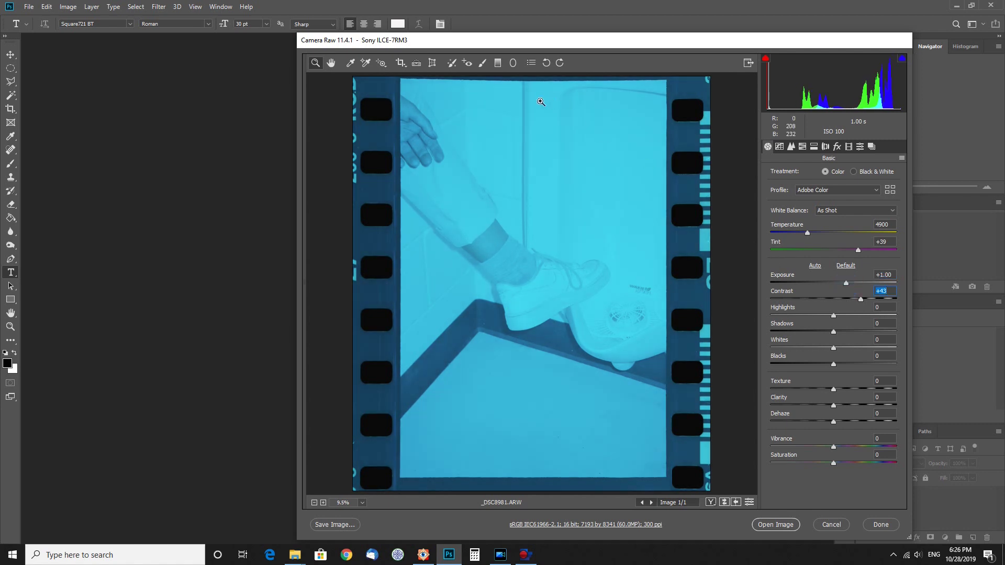
click(350, 63)
Step: Sample the film border for white balance, then set Temperature 2200 and Tint -24
click(708, 232)
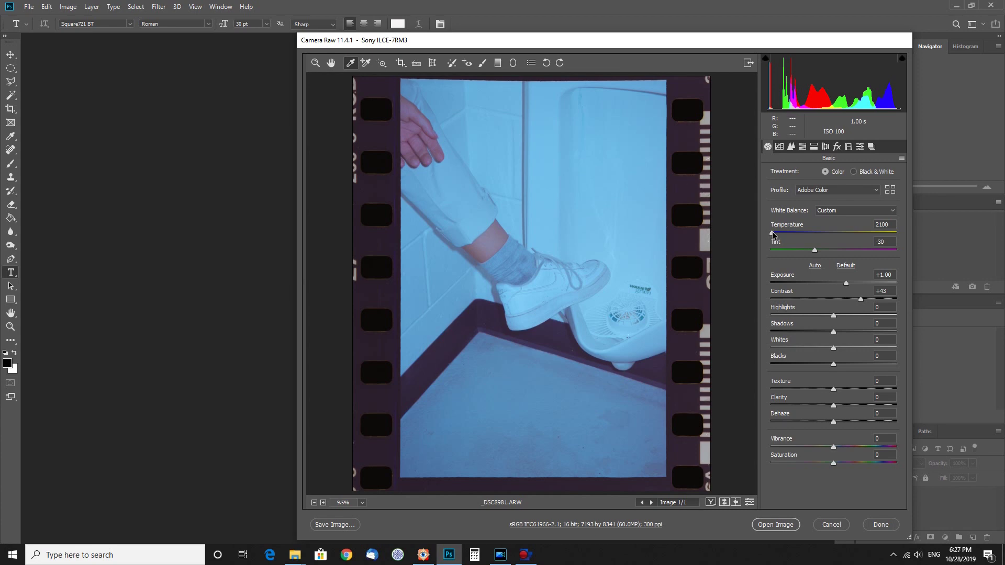
drag(773, 235, 762, 231)
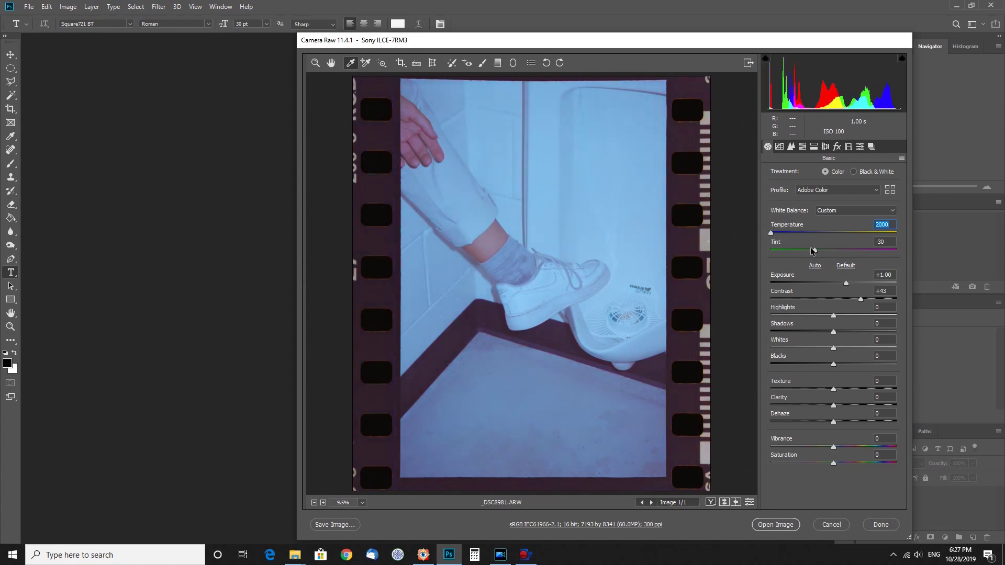
drag(813, 251, 822, 250)
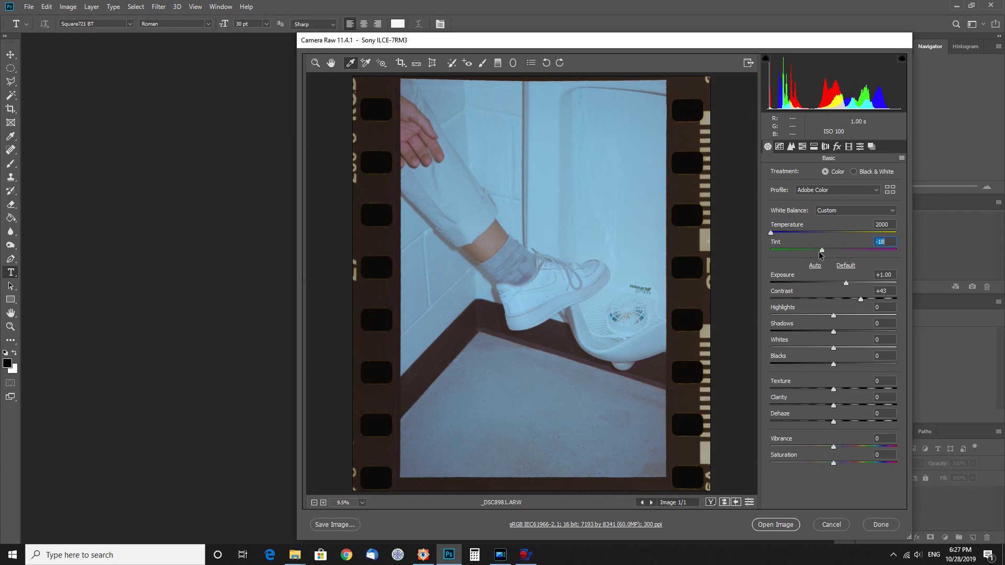
Step: Resample white balance on the white sneaker and settle on Temperature 2000, Tint -14
click(559, 281)
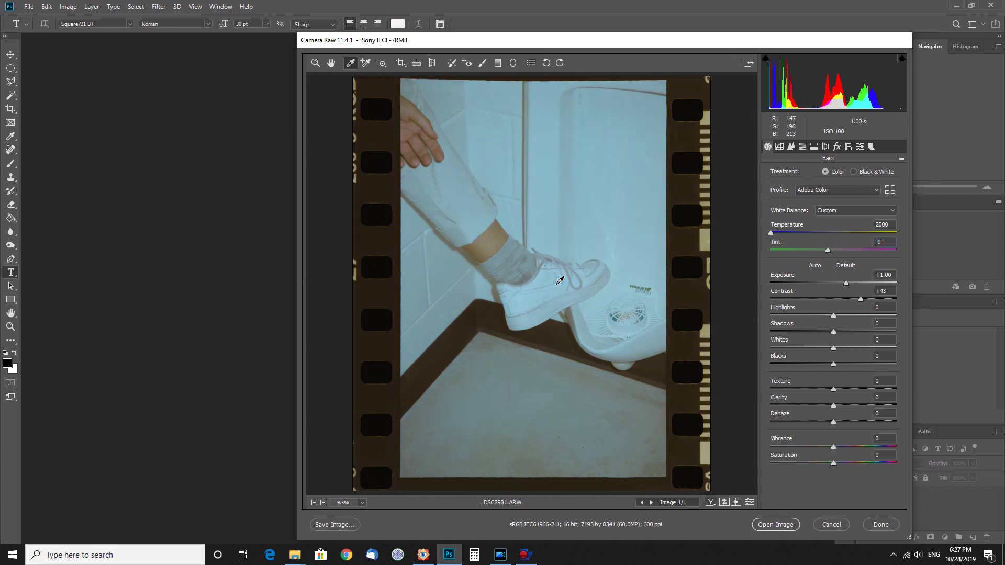
click(776, 233)
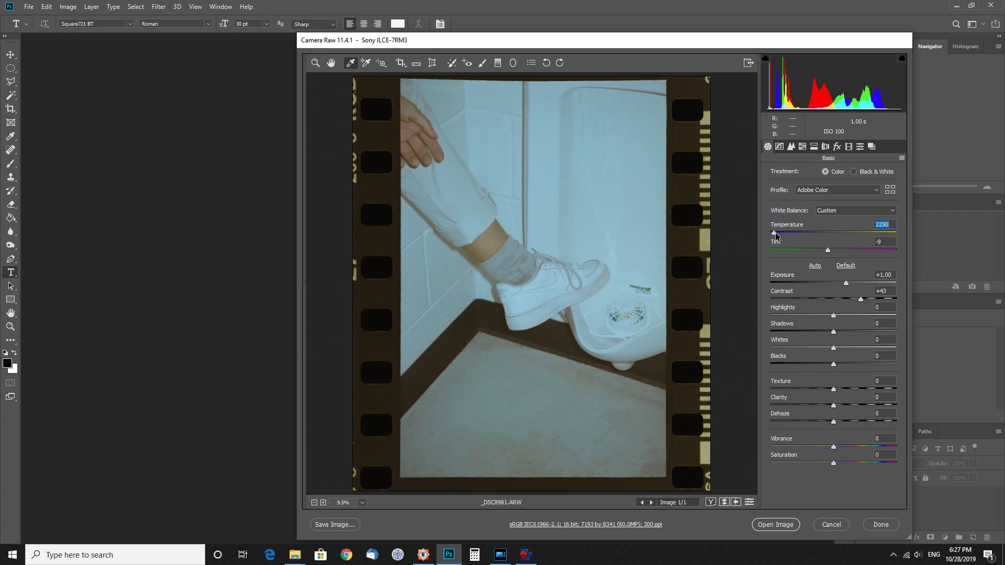
drag(775, 233, 772, 233)
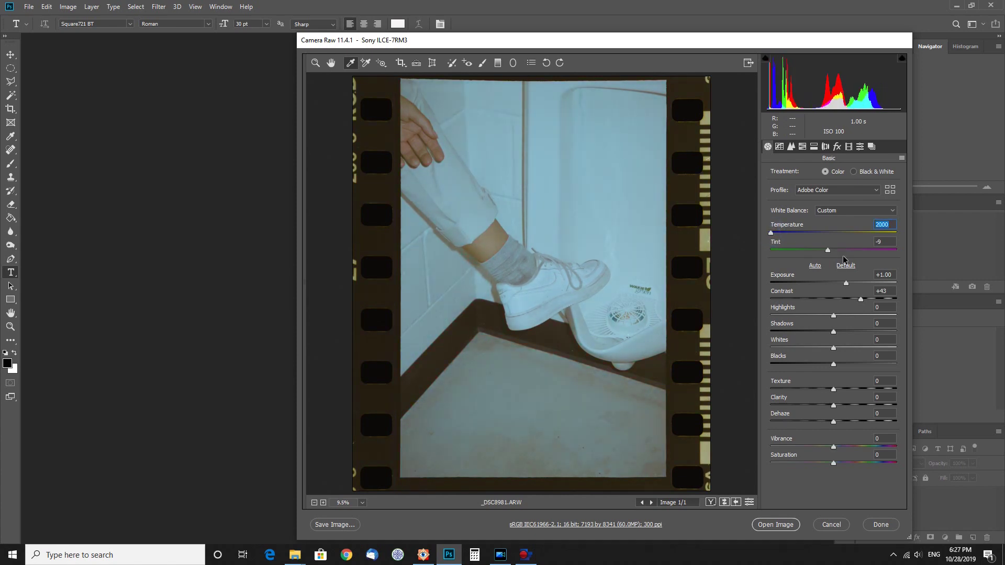
drag(828, 250, 824, 250)
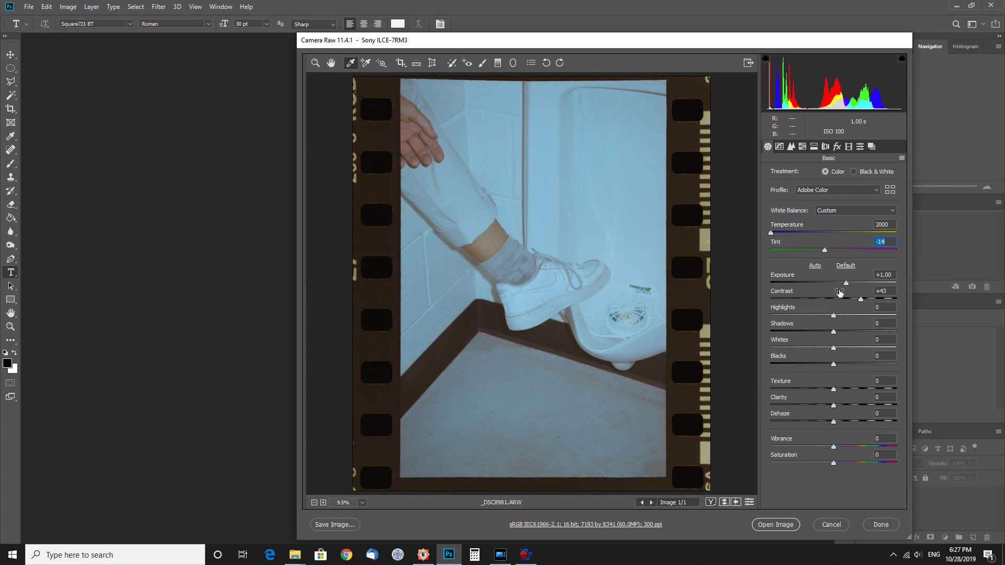
click(315, 63)
drag(541, 255, 592, 338)
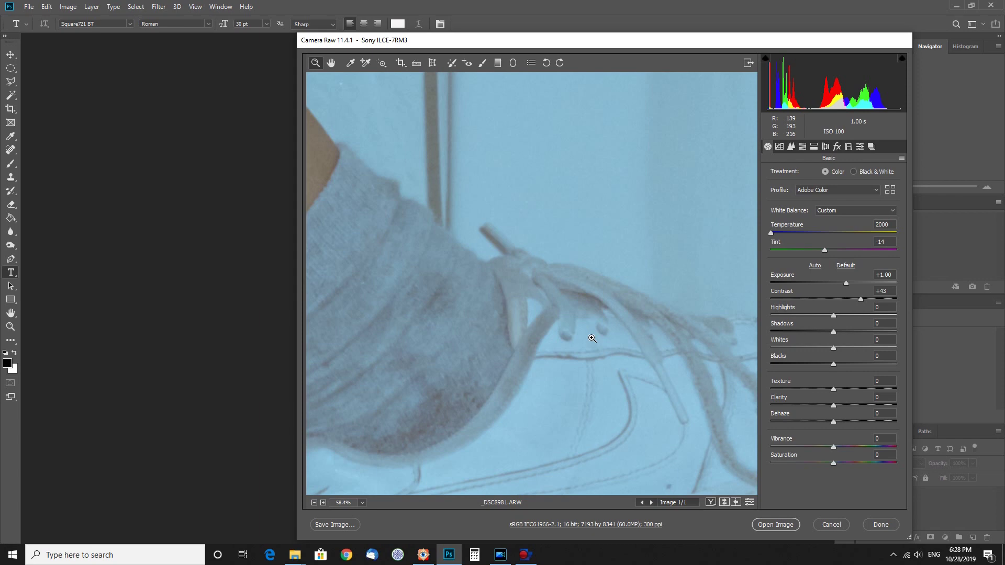
alt+click(632, 328)
alt+click(632, 327)
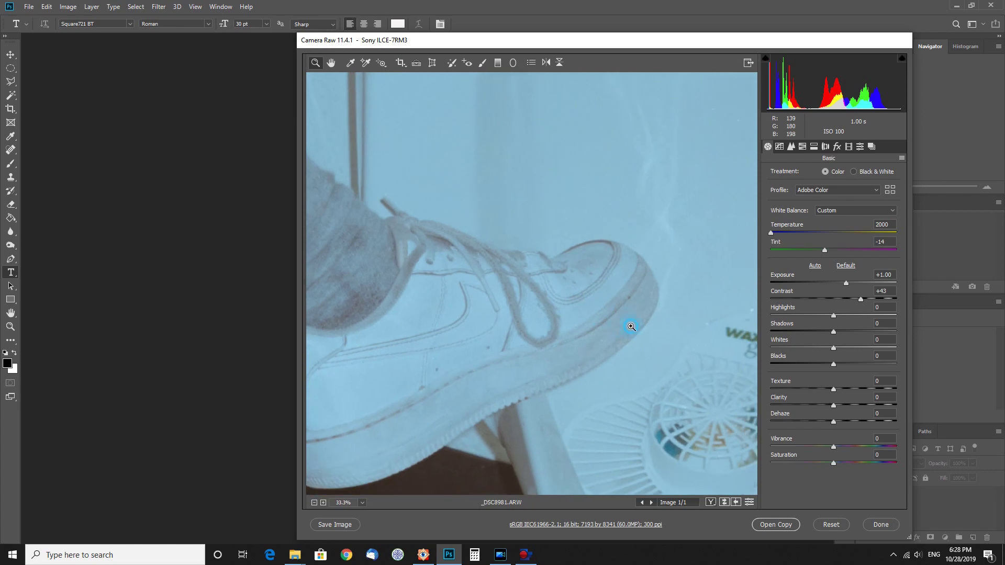
alt+click(632, 327)
alt+click(631, 327)
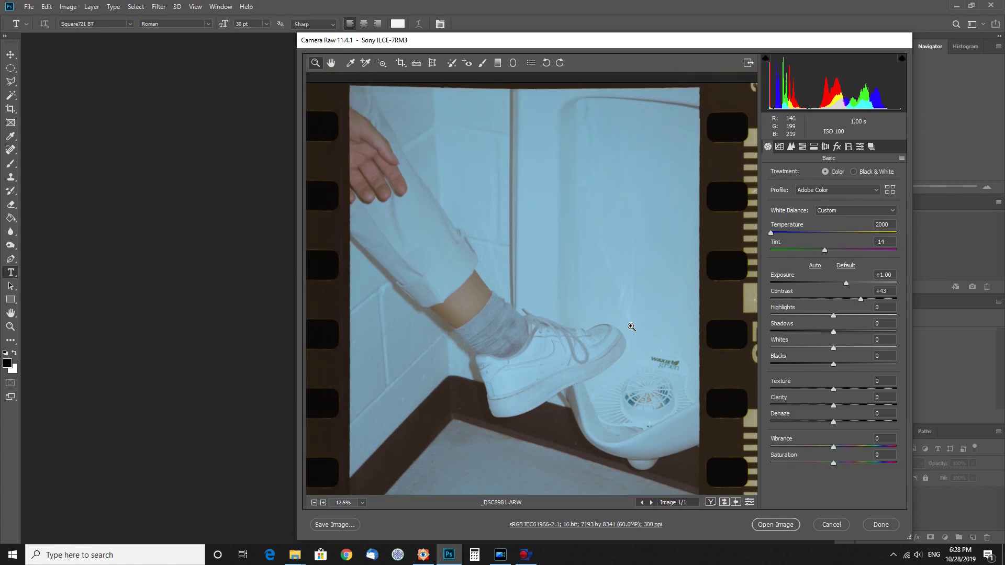
scroll(631, 327, down, 2)
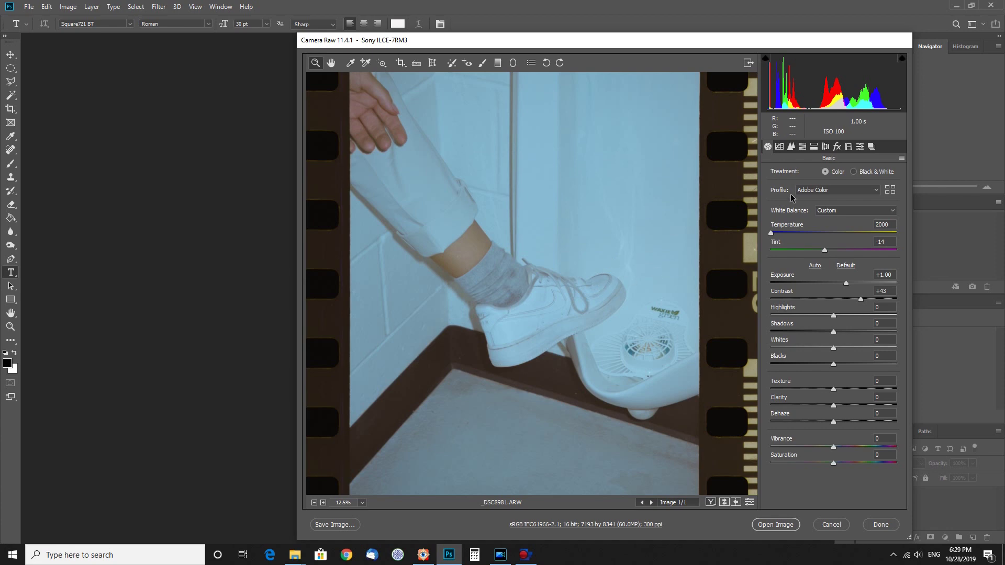
Step: In the Detail panel, check the sock's grain close up and set Luminance noise reduction to 22
click(790, 146)
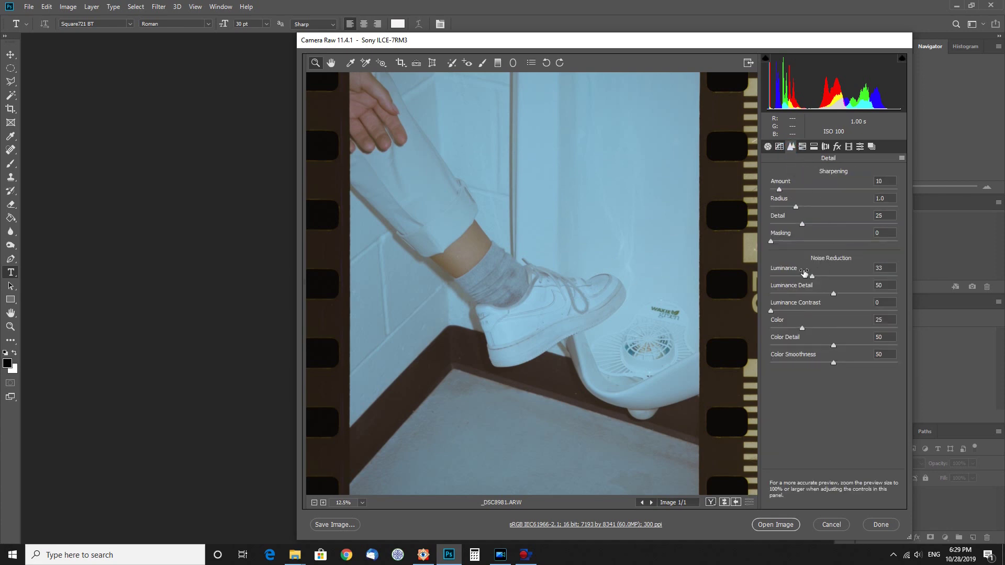
double_click(812, 276)
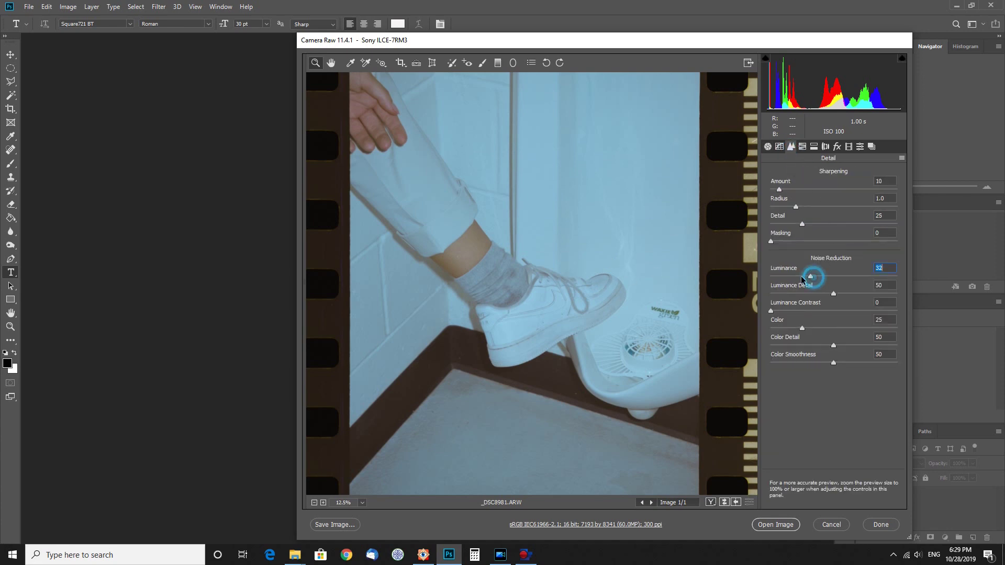
click(517, 260)
scroll(582, 320, up, 2)
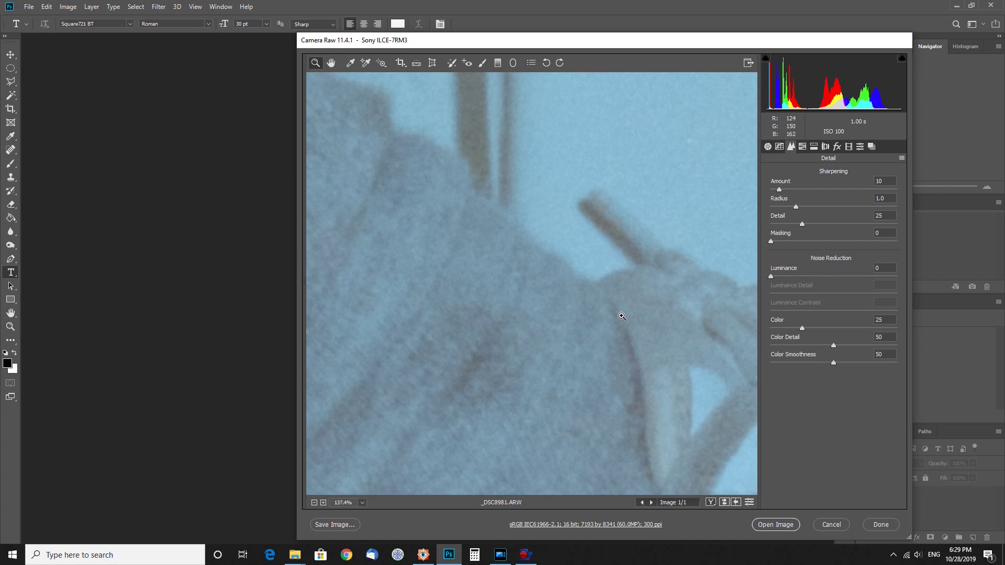
click(882, 268)
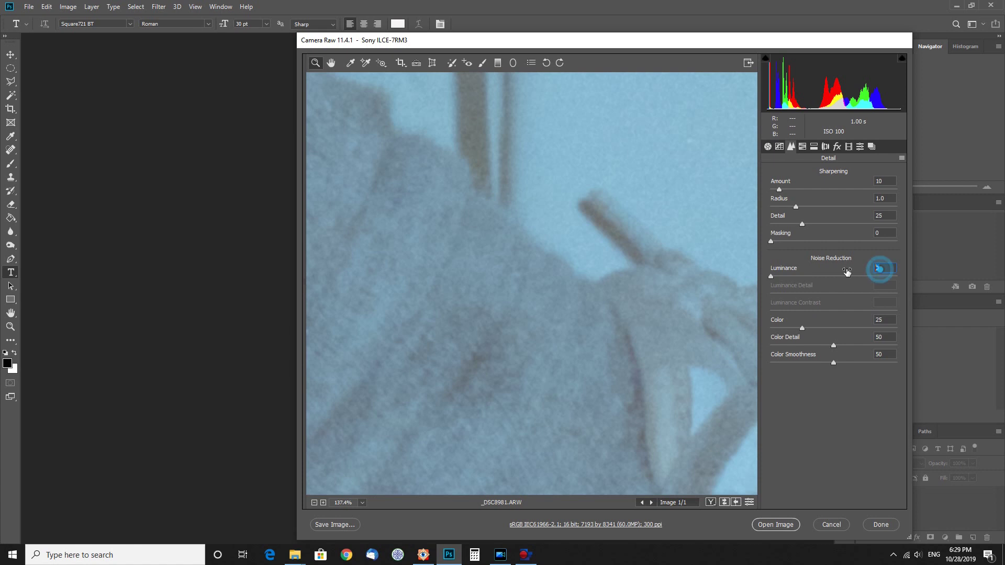
text(33)
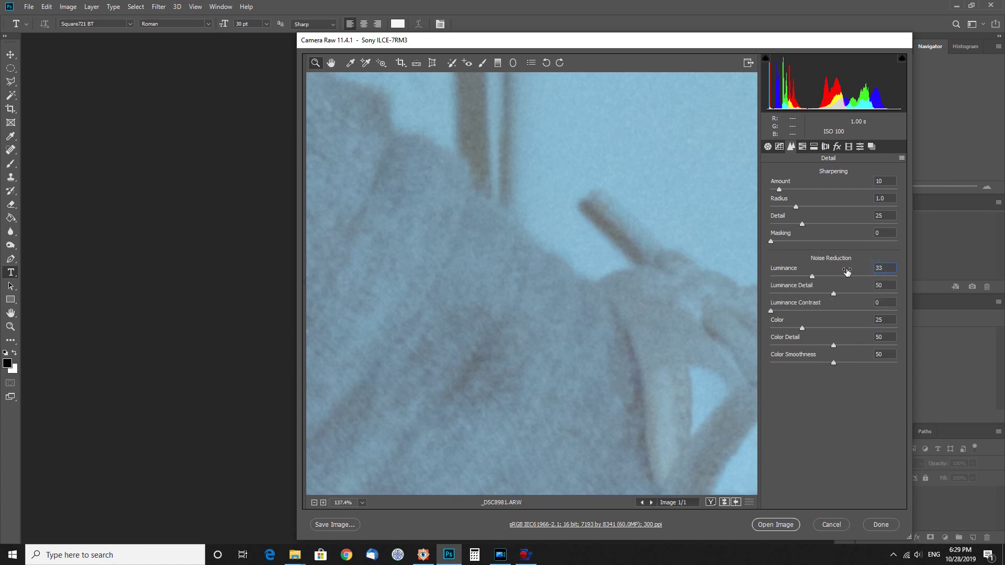
key(alt)
text(22)
Step: Zoom back out to the whole film frame and open the sneaker photo in Photoshop
alt+click(548, 310)
alt+click(548, 309)
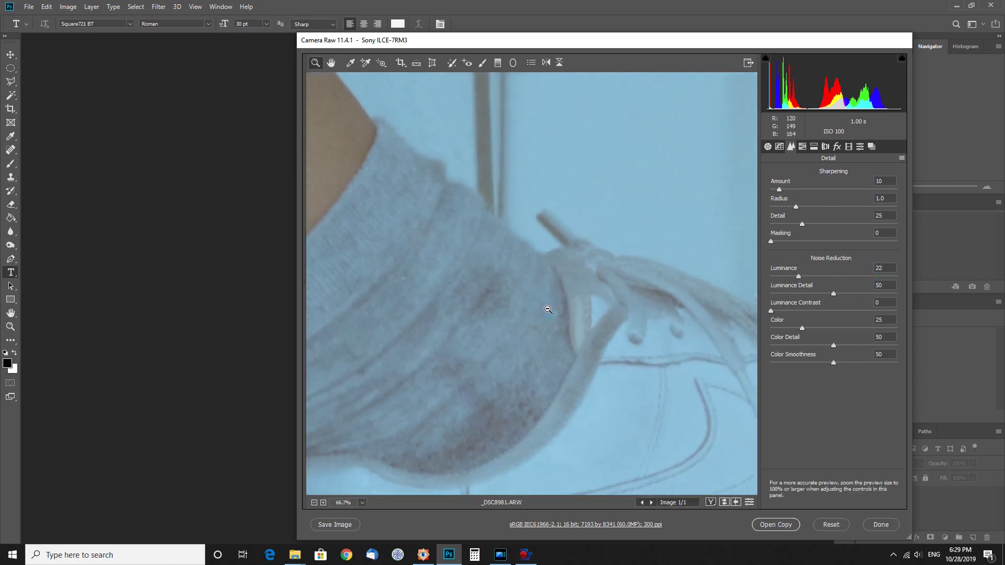
alt+click(548, 310)
alt+click(548, 309)
alt+click(548, 309)
alt+click(548, 309)
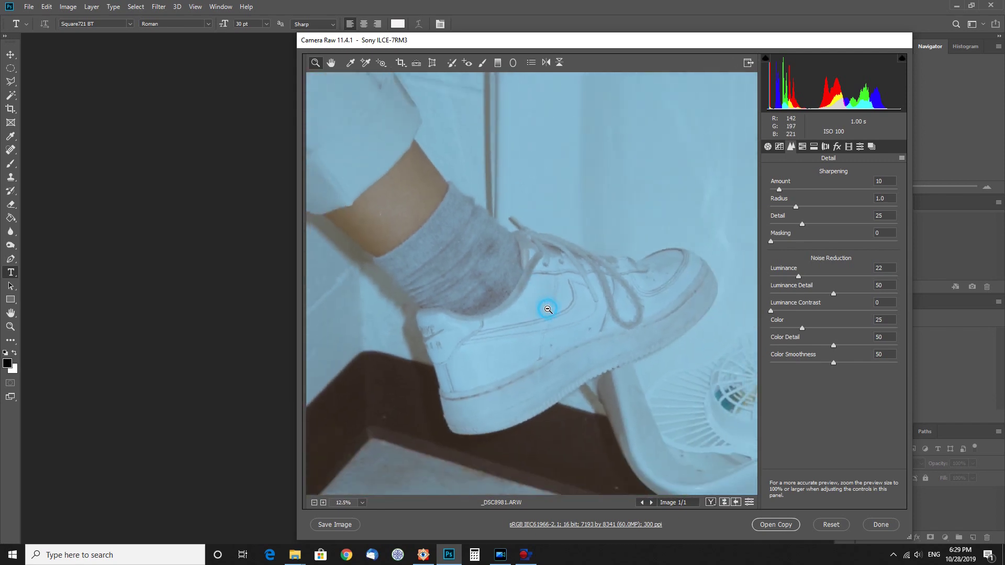
alt+click(548, 309)
alt+click(548, 309)
alt+click(548, 310)
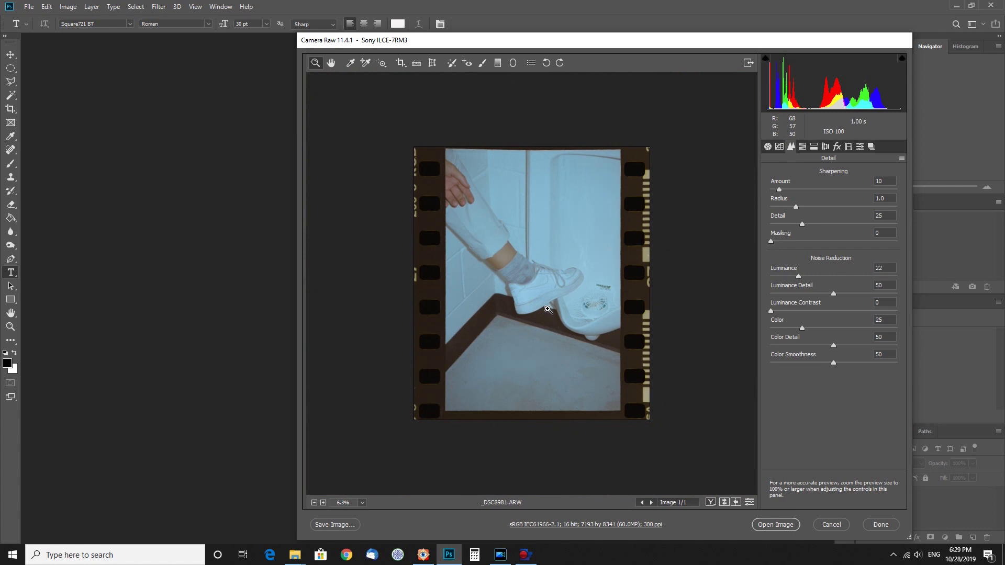
click(767, 526)
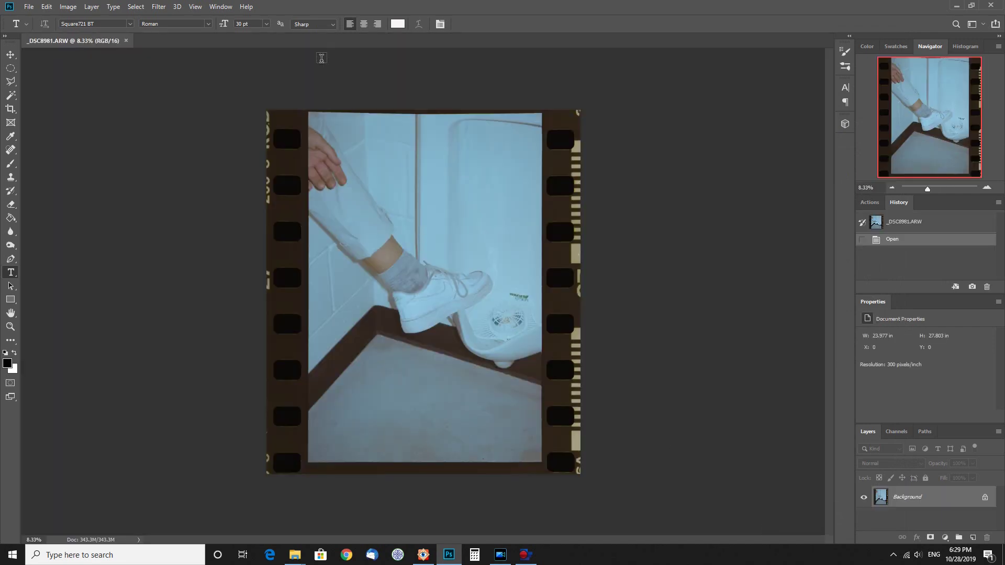
Step: Apply Image > Auto Tone to brighten the sneaker photo and reduce its blue cast
click(71, 7)
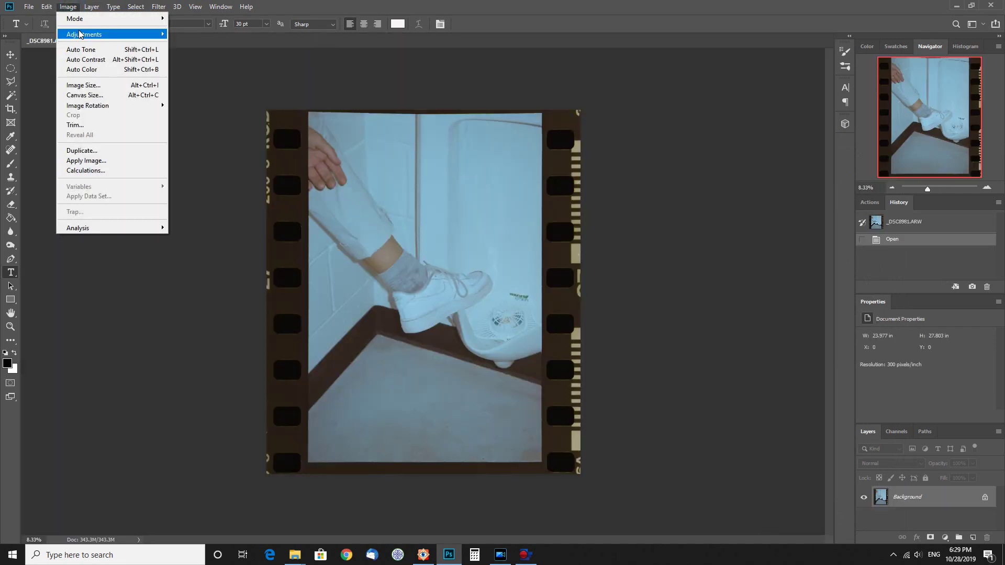
click(81, 49)
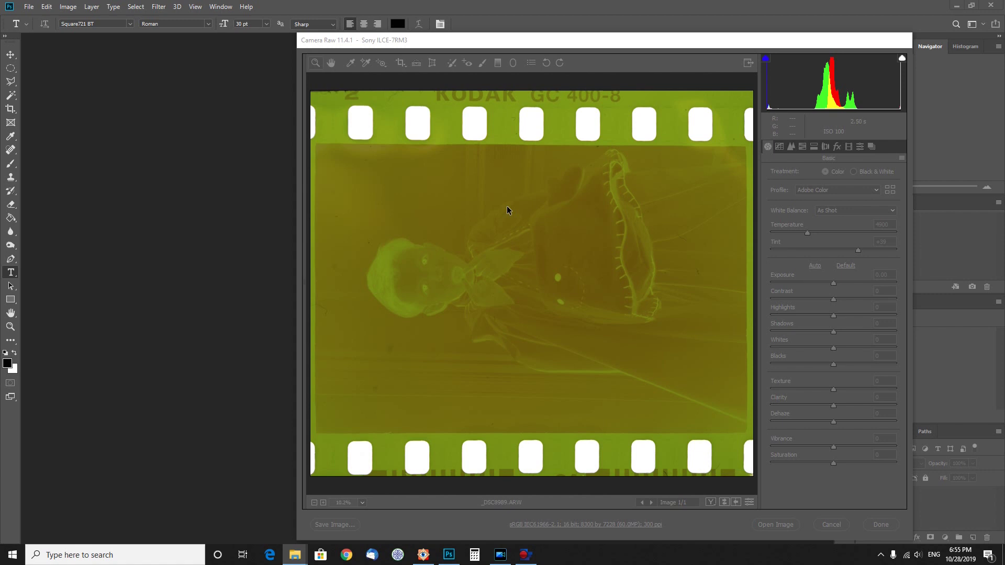
Step: Zoom in on the Kodak GC 400-8 negative, then zoom back out to show the full frame
click(506, 208)
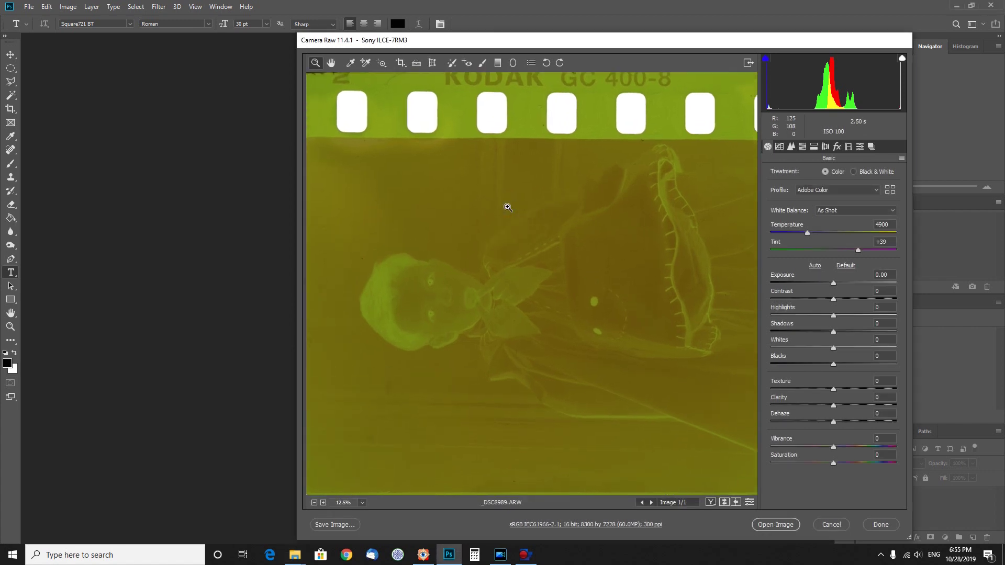
alt+click(548, 267)
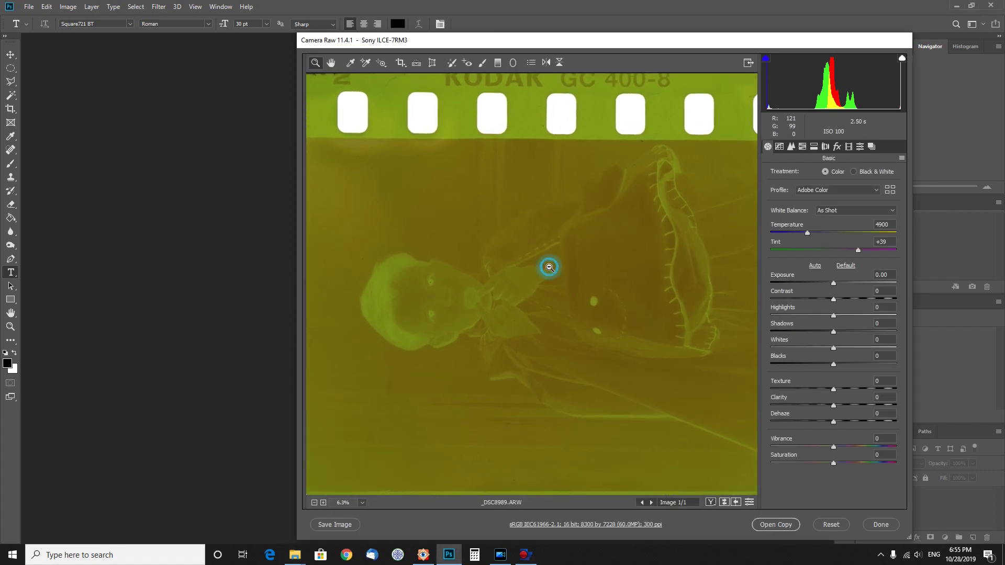
Step: Invert the Kodak negative's RGB point curve by swapping its black and white endpoints
click(779, 148)
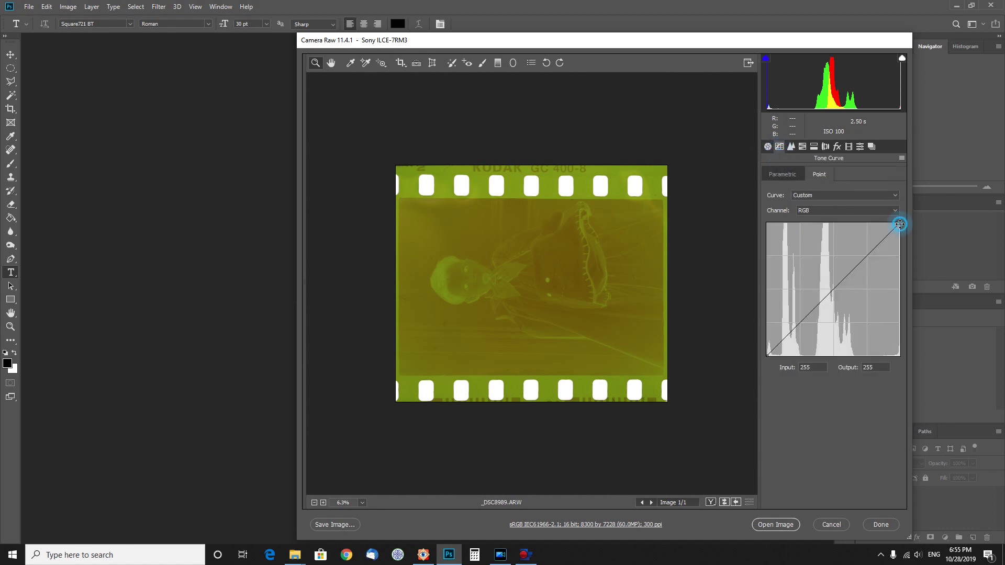
drag(900, 223, 900, 368)
drag(768, 355, 756, 216)
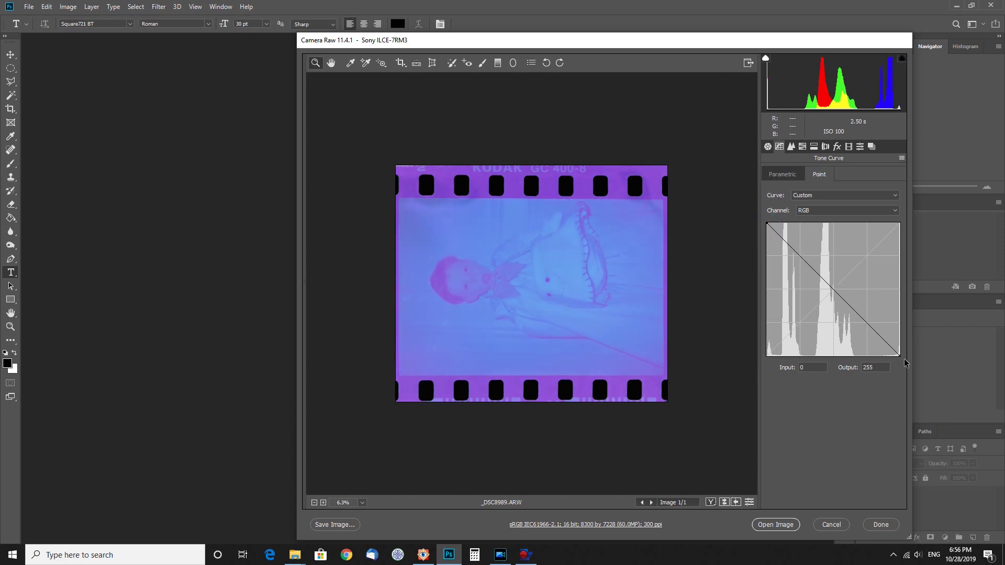
Step: Sample the dress for white balance, rotate 90° clockwise, and resample to Temperature 3250, Tint +88
click(350, 62)
click(556, 245)
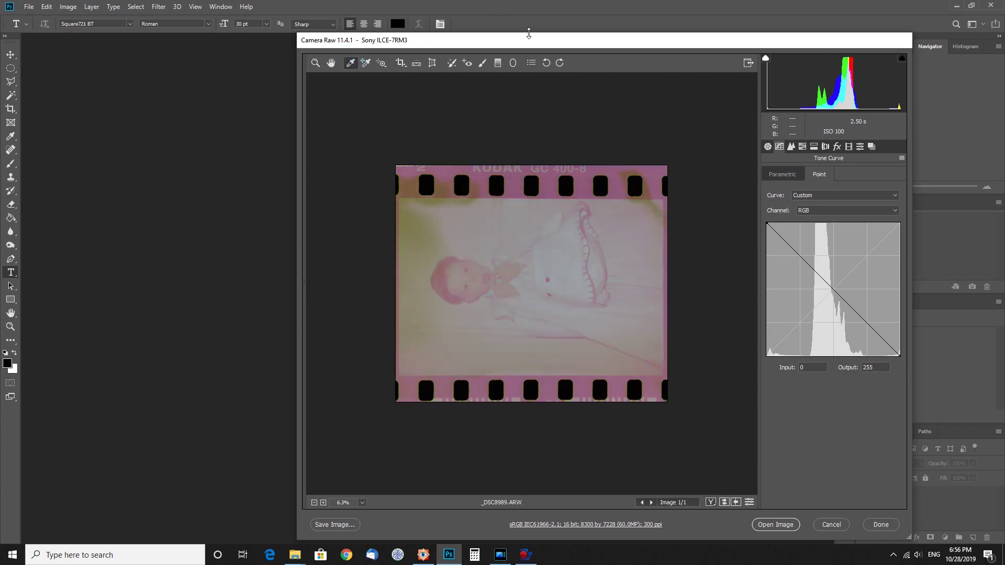
click(560, 63)
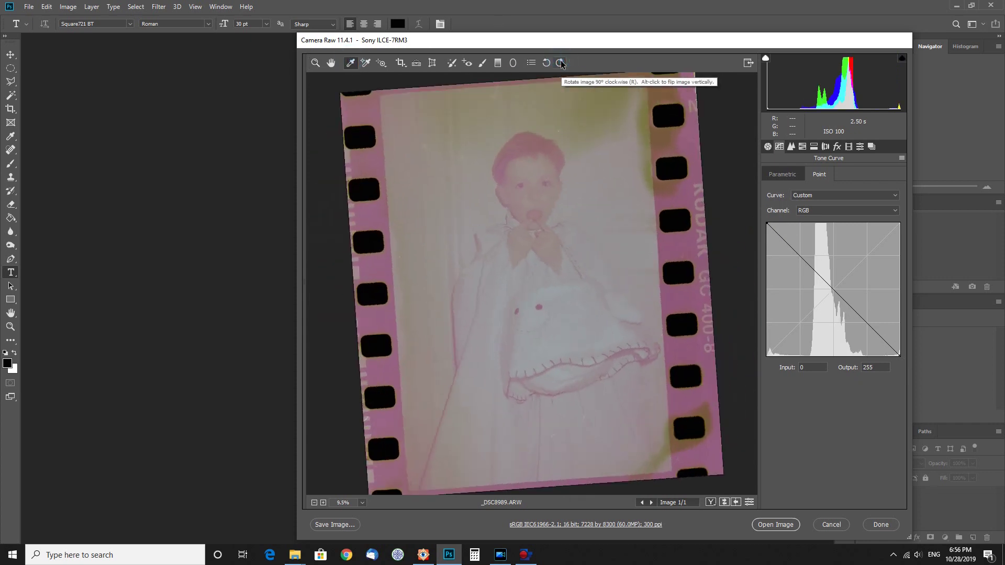
click(768, 146)
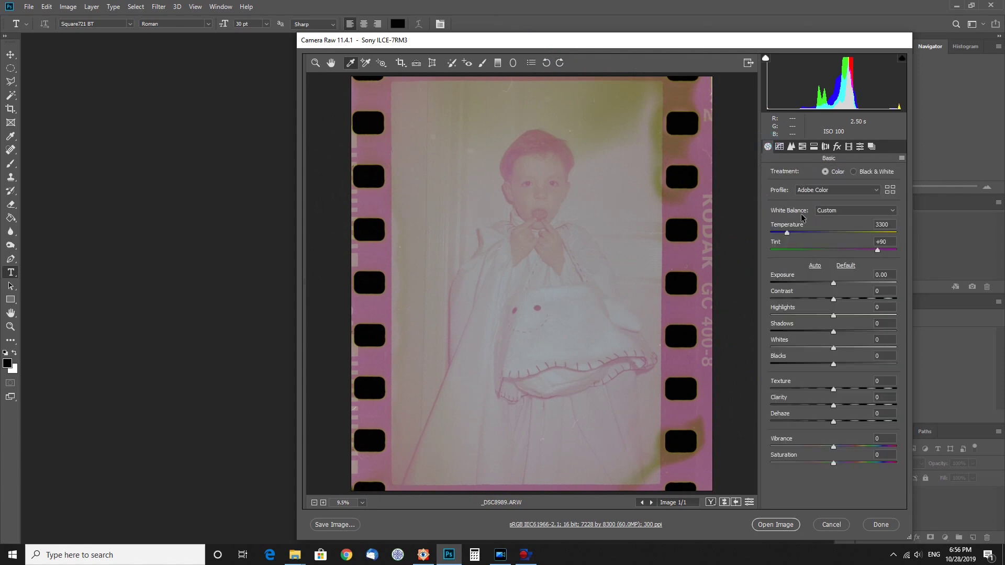
click(579, 313)
Step: Set Blacks -100, Whites +100, Contrast +62 and Exposure -0.05 on the Kodak frame
drag(836, 286, 838, 287)
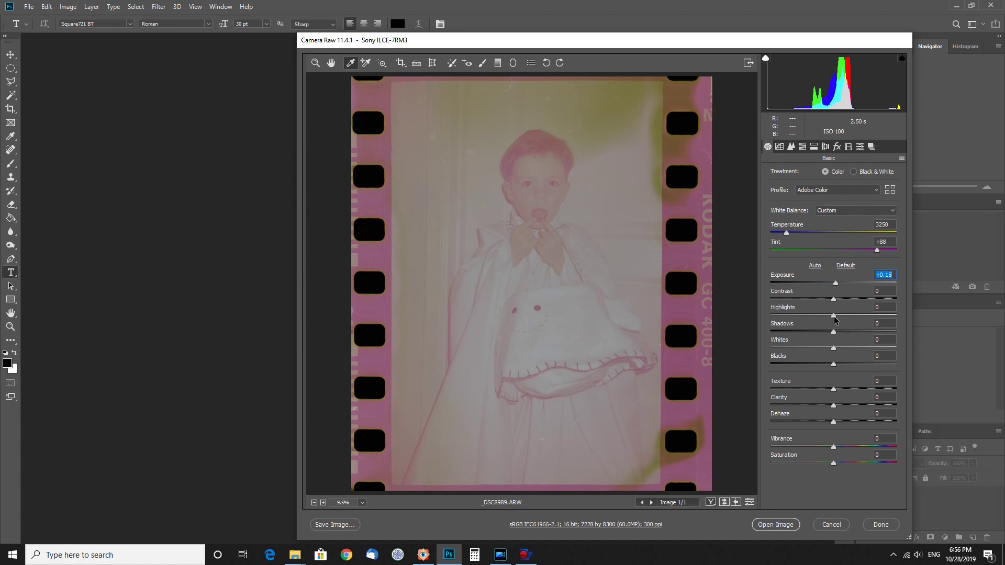
click(833, 348)
drag(833, 364, 766, 363)
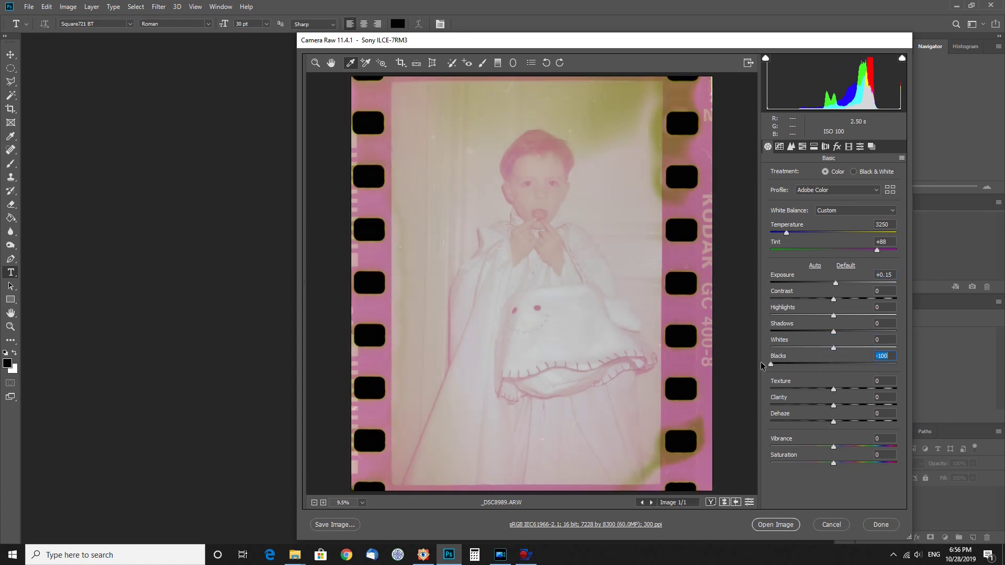
drag(834, 349, 902, 360)
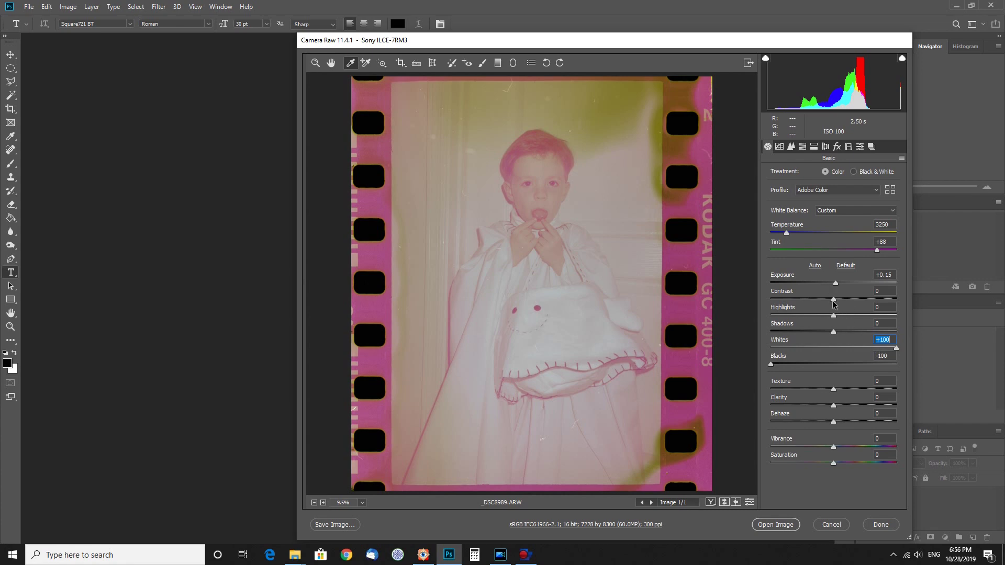
drag(833, 300, 872, 314)
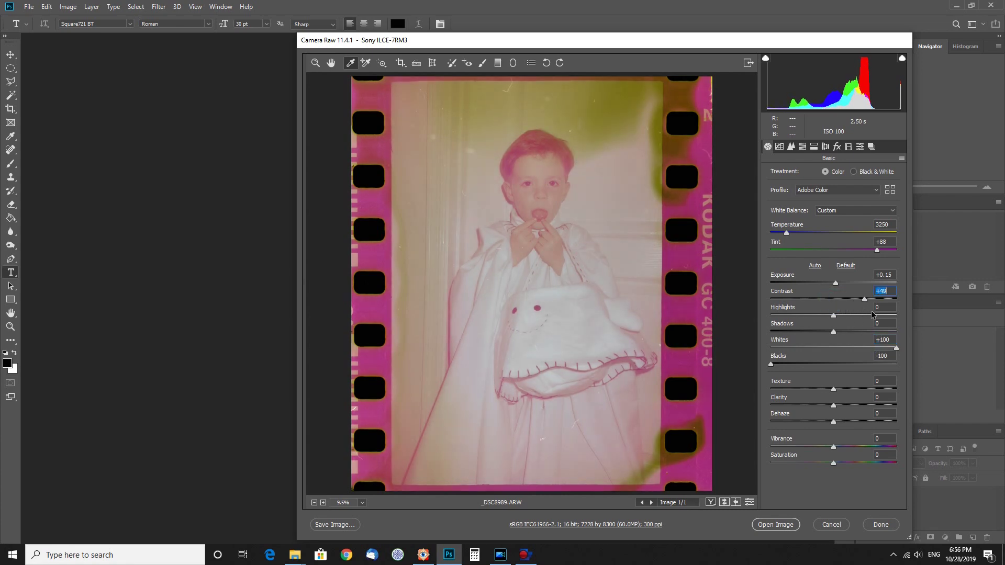
click(836, 284)
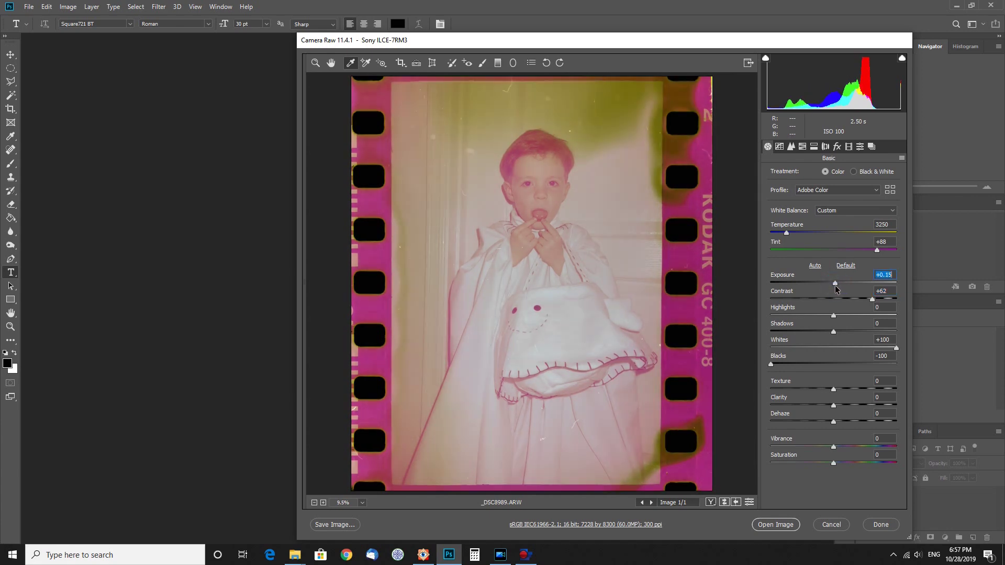
drag(836, 287, 834, 286)
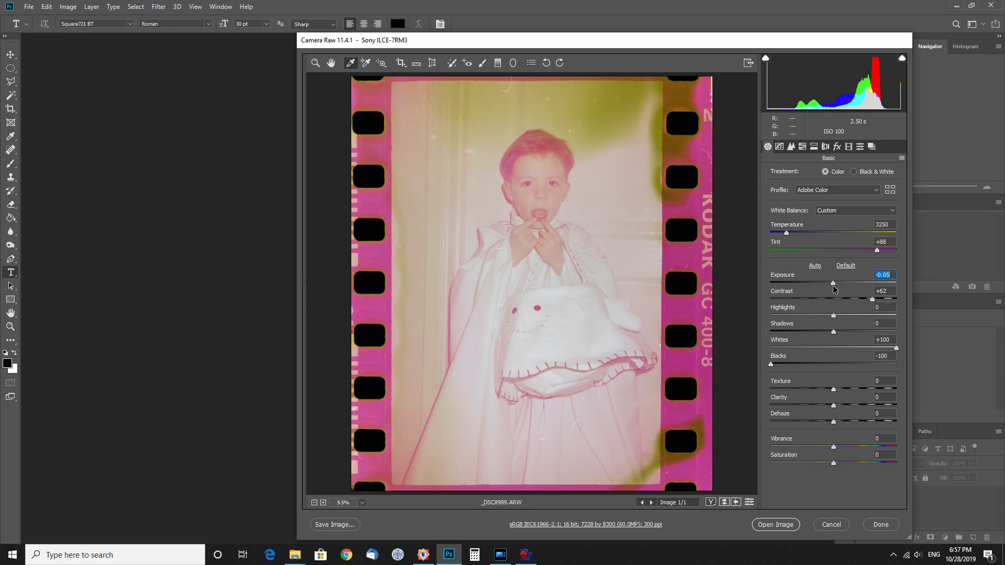
click(833, 286)
Step: Set Treatment to Black & White and open _DSC8989.ARW in Photoshop as a Gray document
click(854, 172)
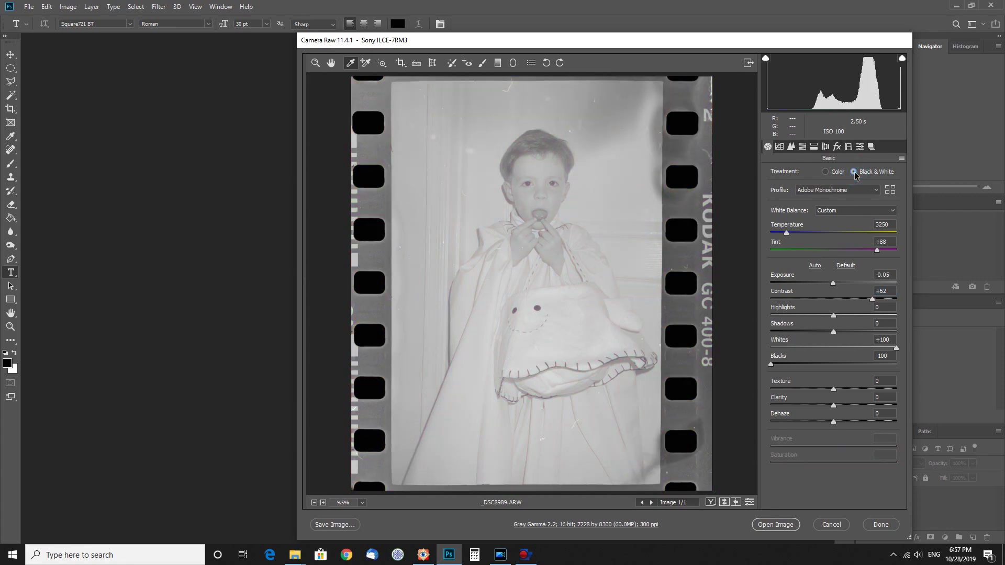
click(775, 525)
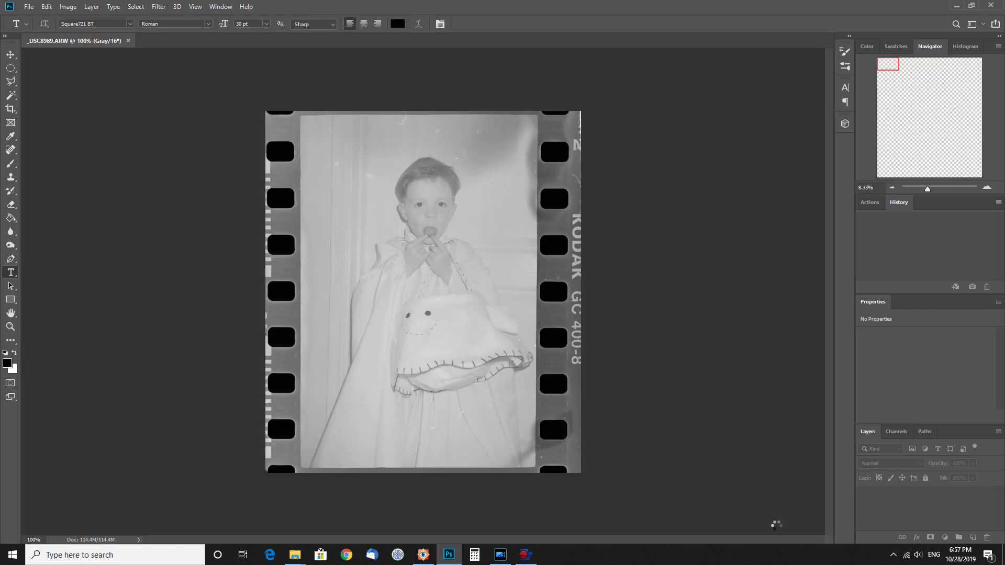
Step: Duplicate the Background layer and set the copy's blend mode to Multiply
right_click(928, 495)
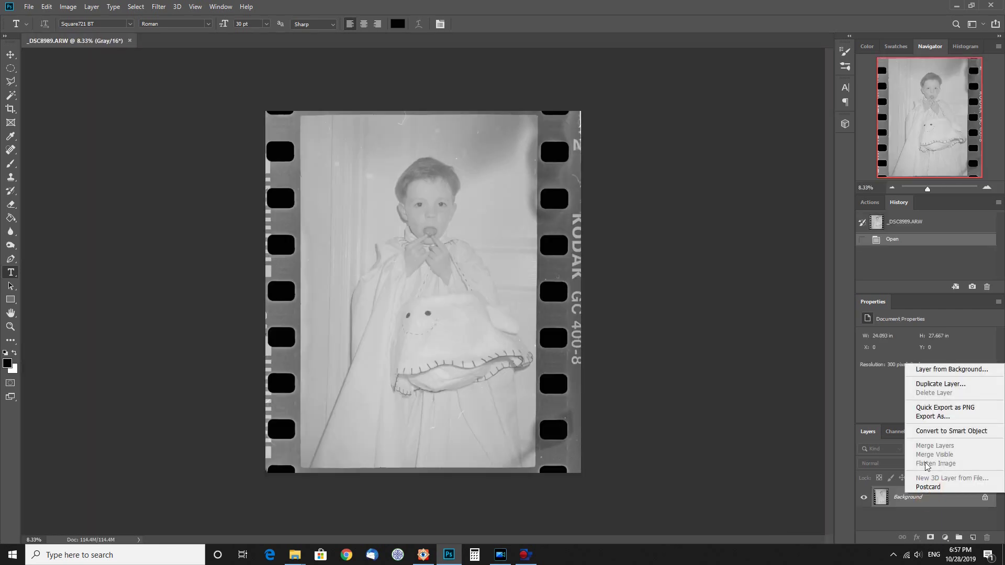
click(940, 384)
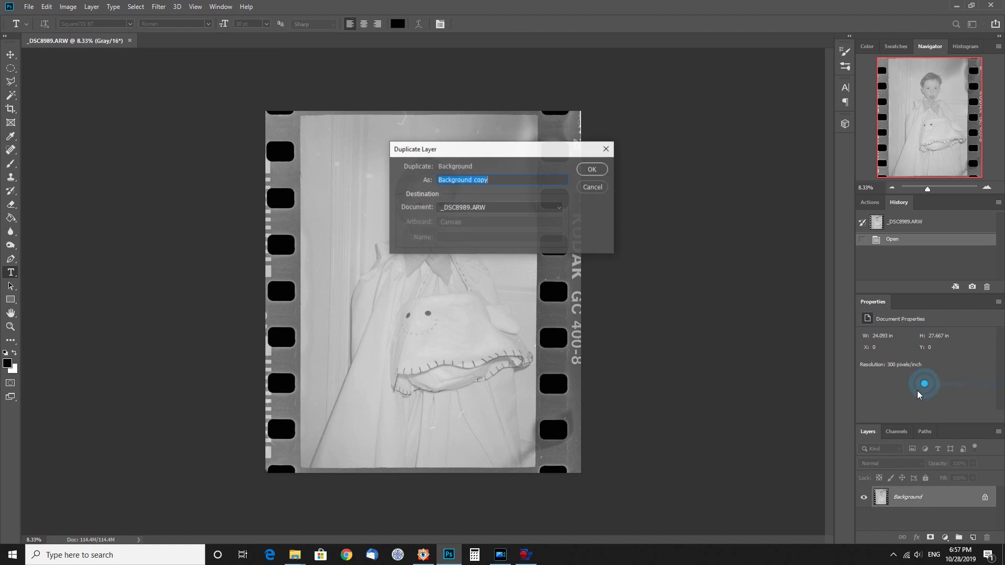
click(600, 174)
click(880, 463)
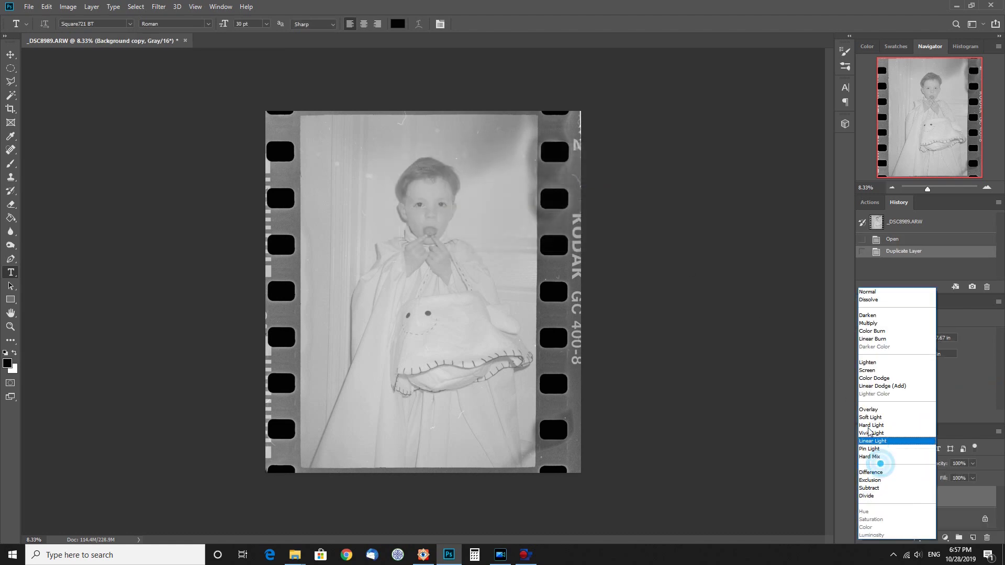
click(867, 323)
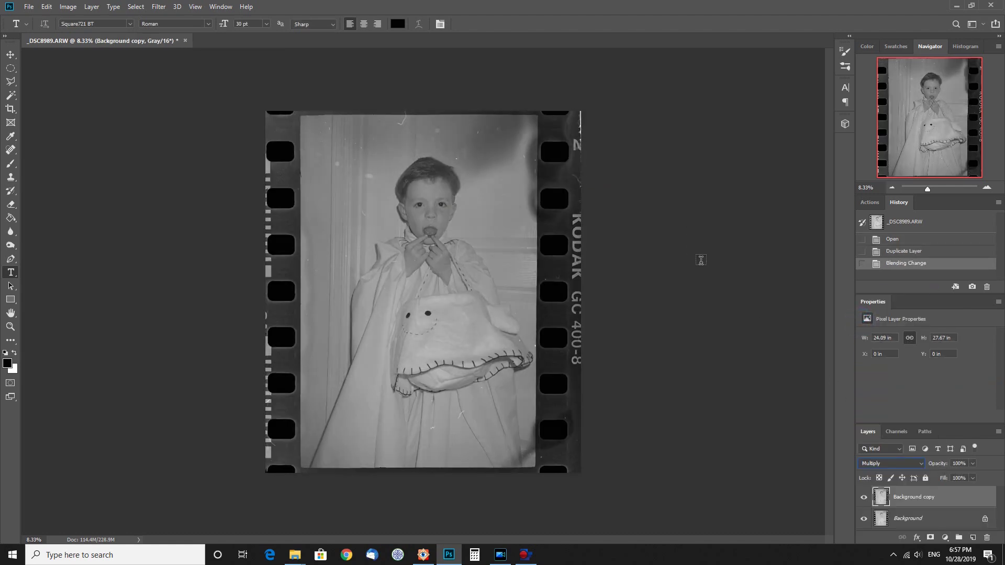
Step: Merge the Multiply copy down into the Background layer with Ctrl+E
click(68, 8)
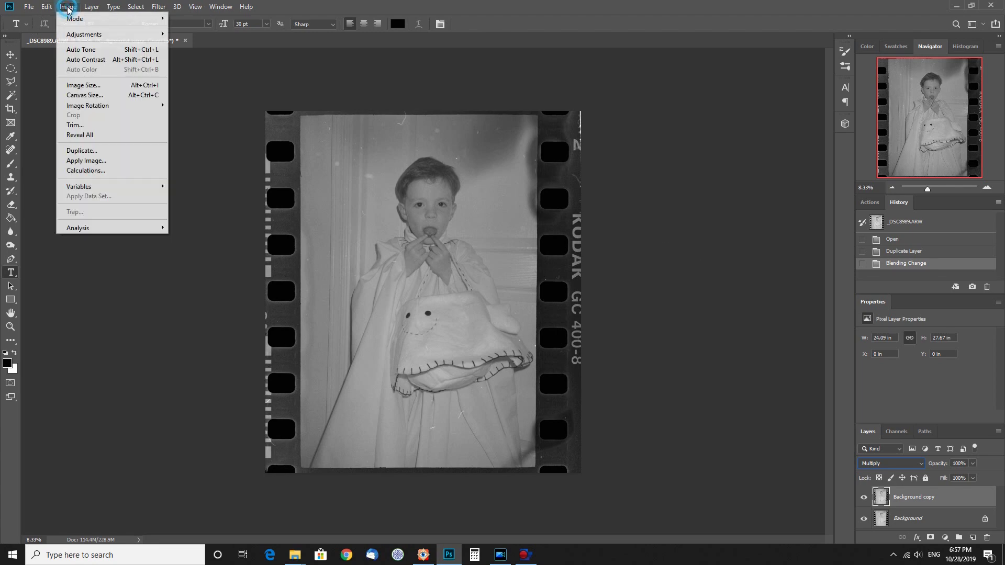
click(649, 263)
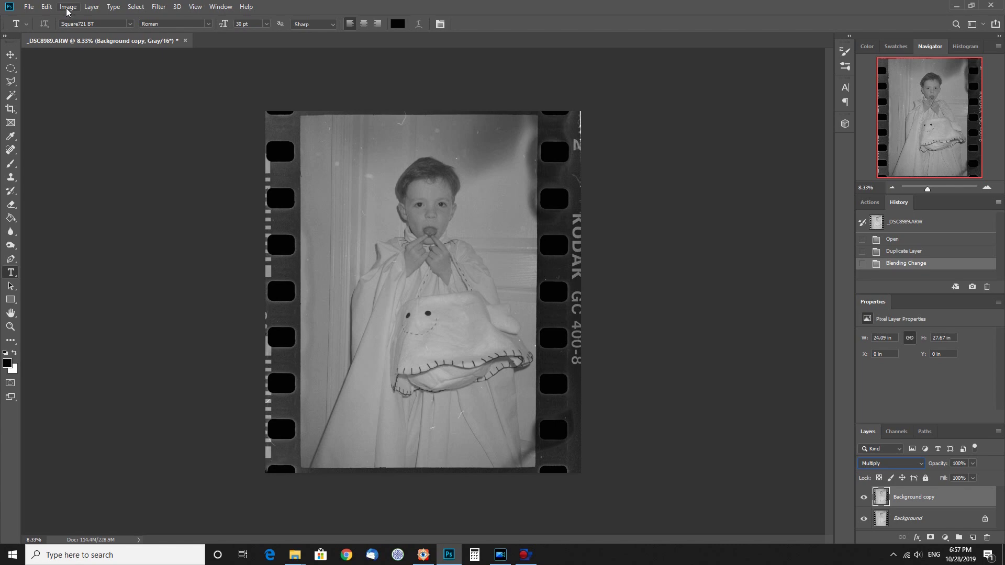
click(923, 495)
key(ctrl+e)
click(68, 6)
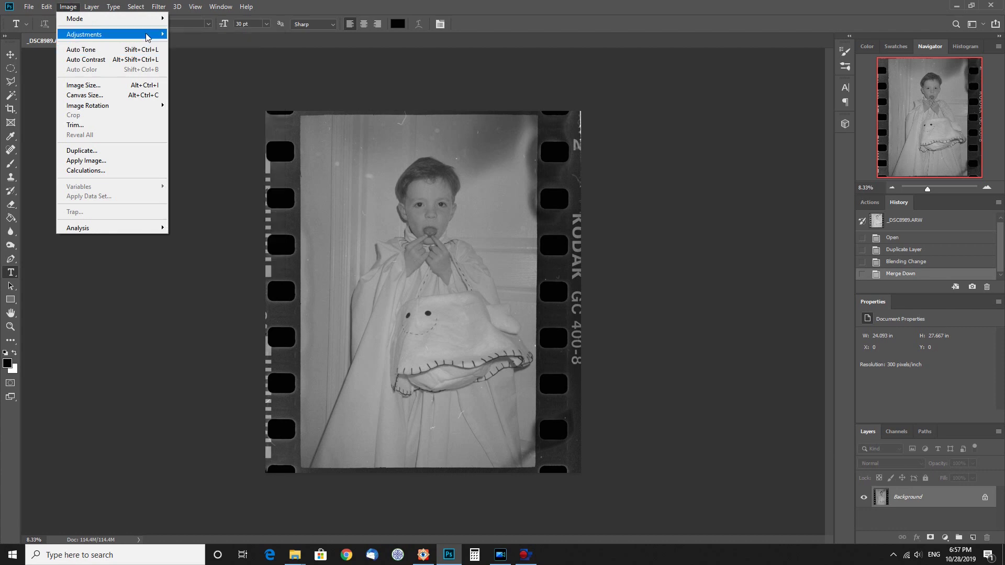
Step: Apply Levels with the white input at 196 and the black input raised slightly
mouse_move(147, 36)
click(188, 44)
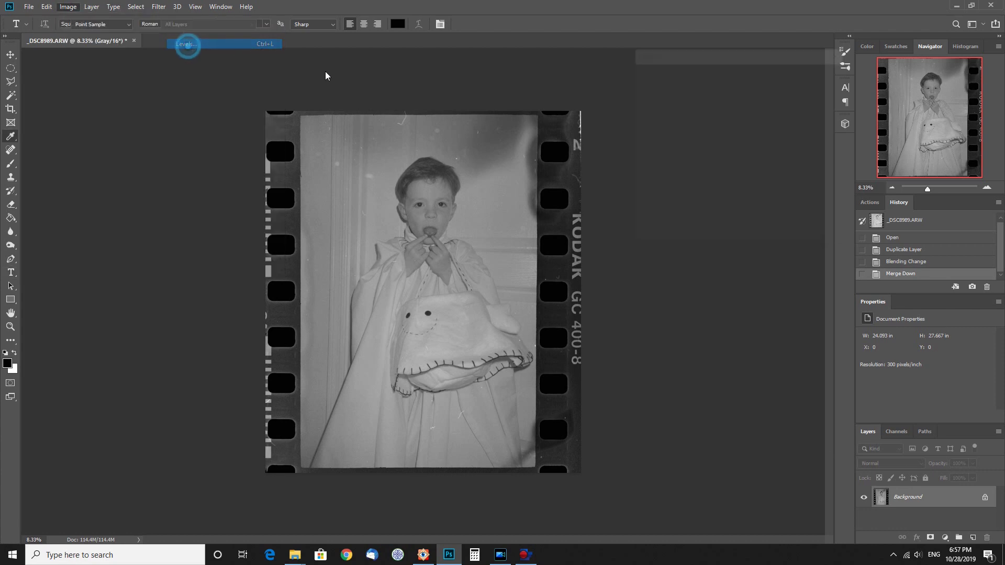
drag(777, 170, 749, 172)
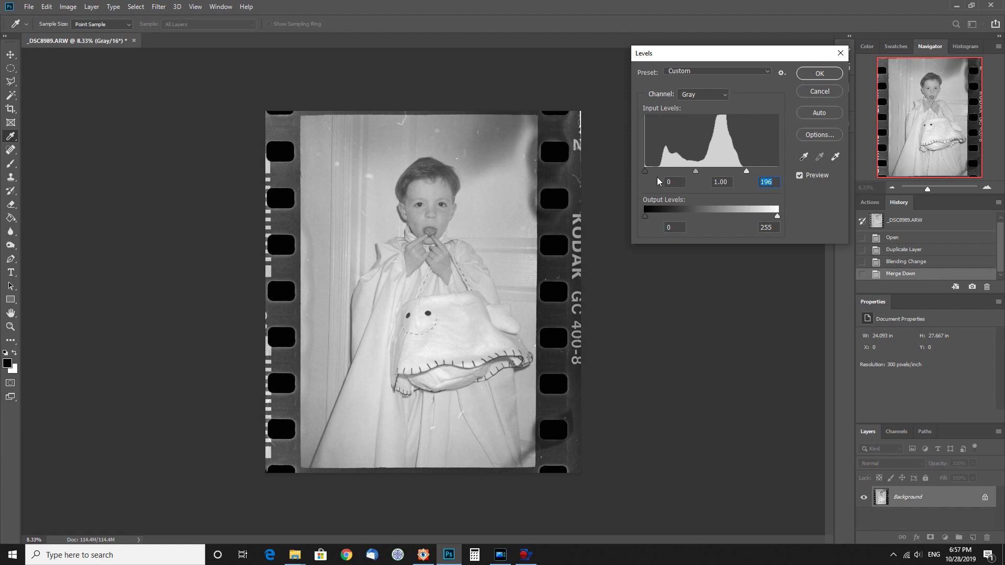
drag(646, 171, 653, 175)
click(824, 73)
key(t)
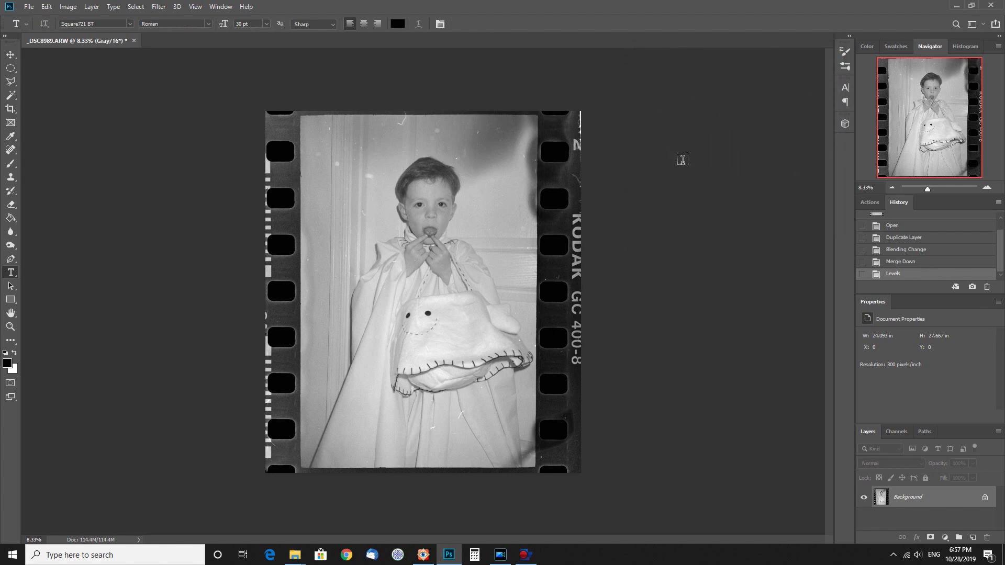